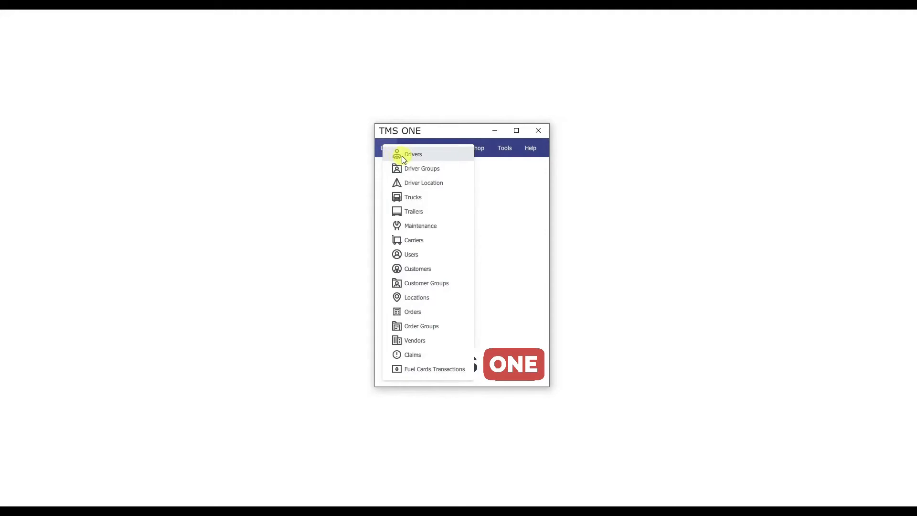
Open the first driver's record, review its type options with Lease-Purchase selected, and close the record and drivers list without saving
click(291, 166)
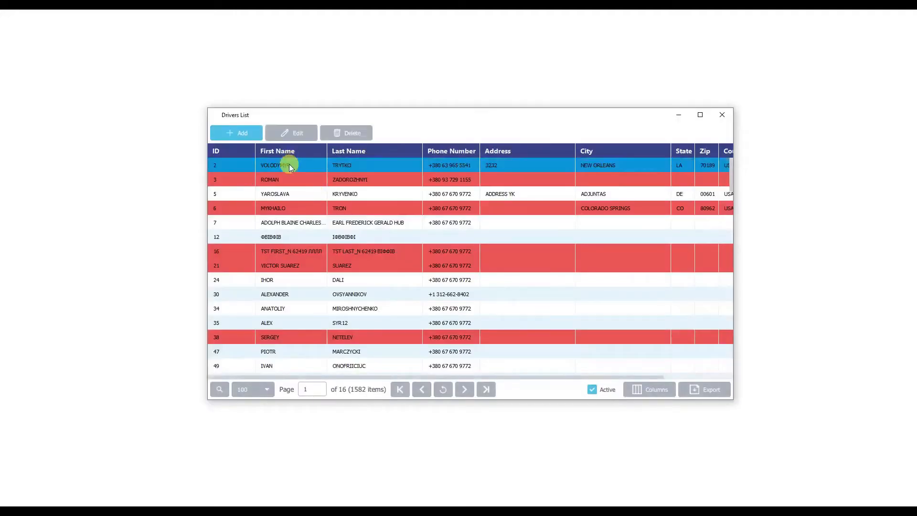
double_click(290, 165)
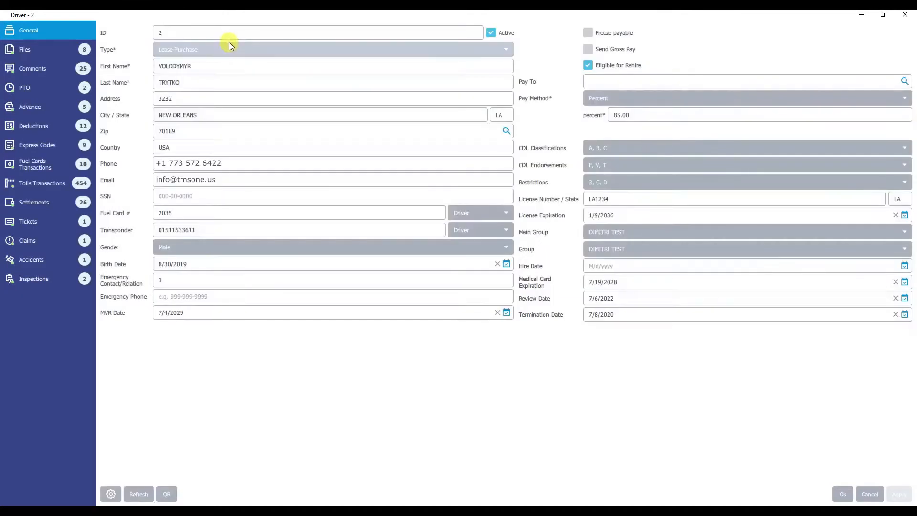
click(223, 51)
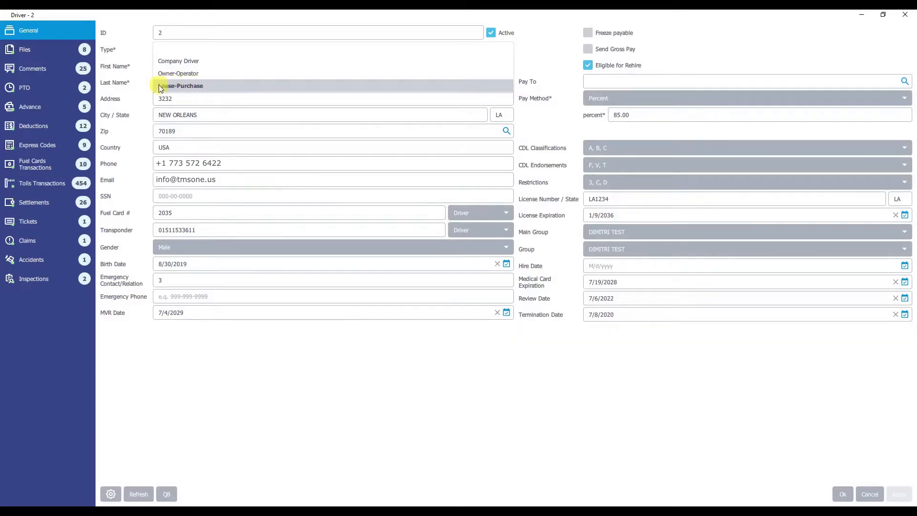
click(185, 87)
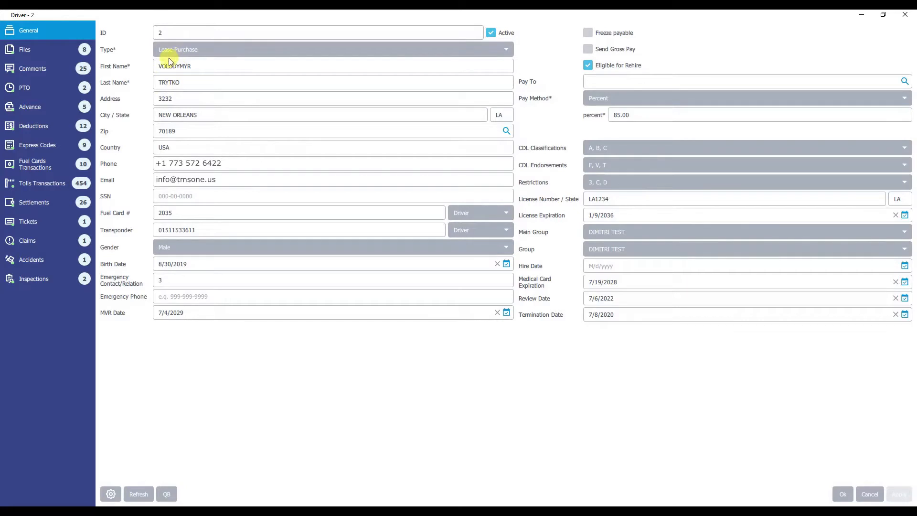
click(869, 494)
click(726, 121)
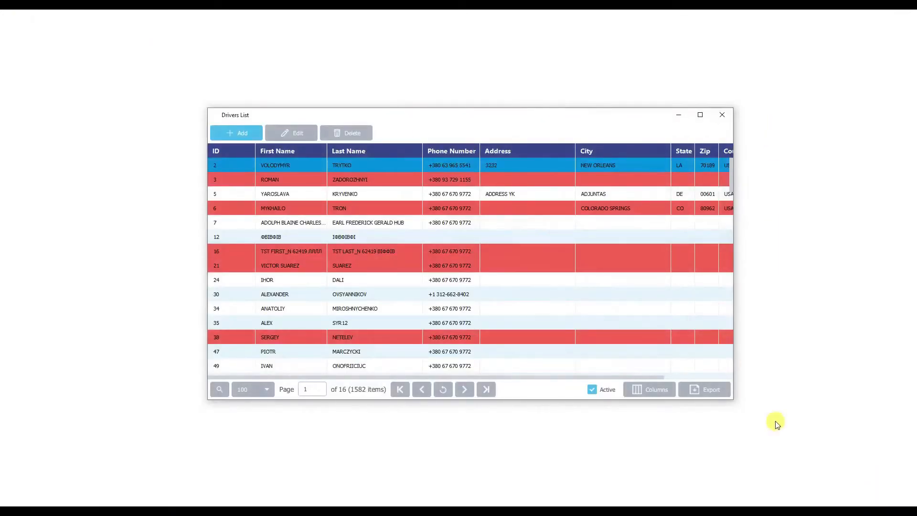
Open the company preferences and review the Accounting settings for invoices, billing providers and settlements
click(506, 148)
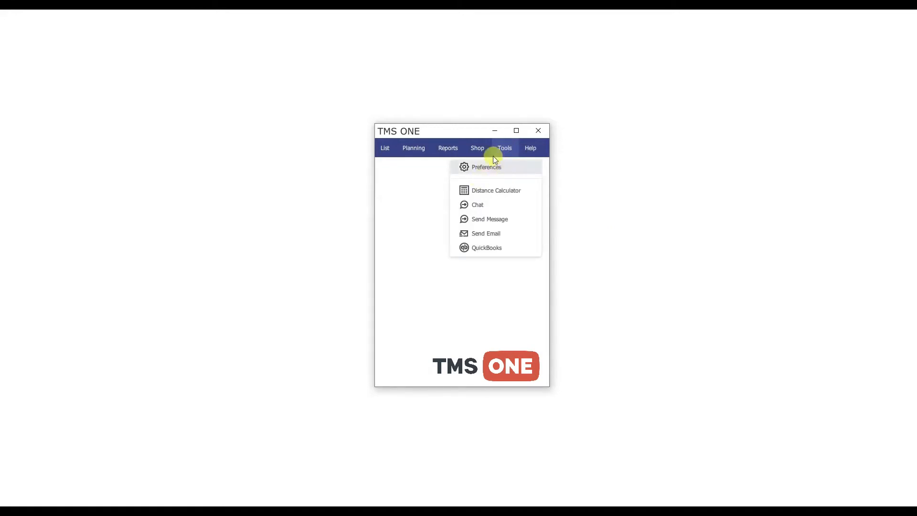
click(506, 168)
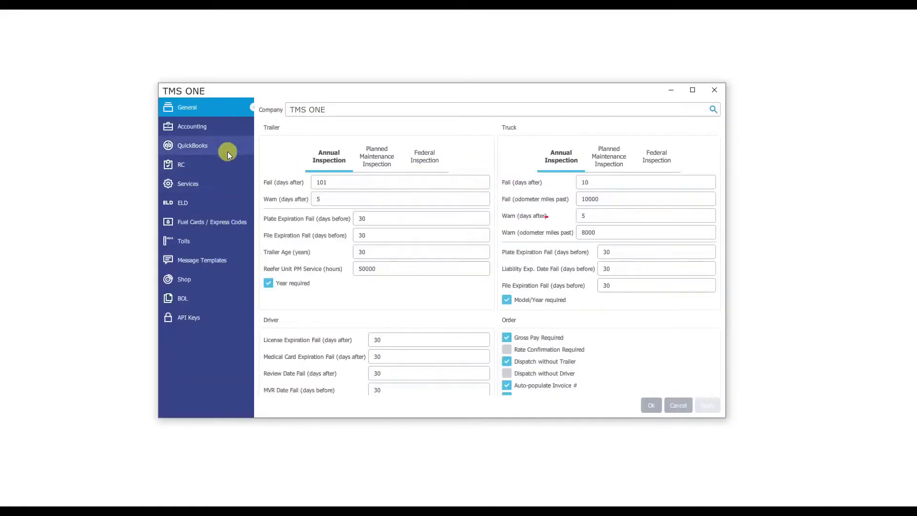
click(220, 127)
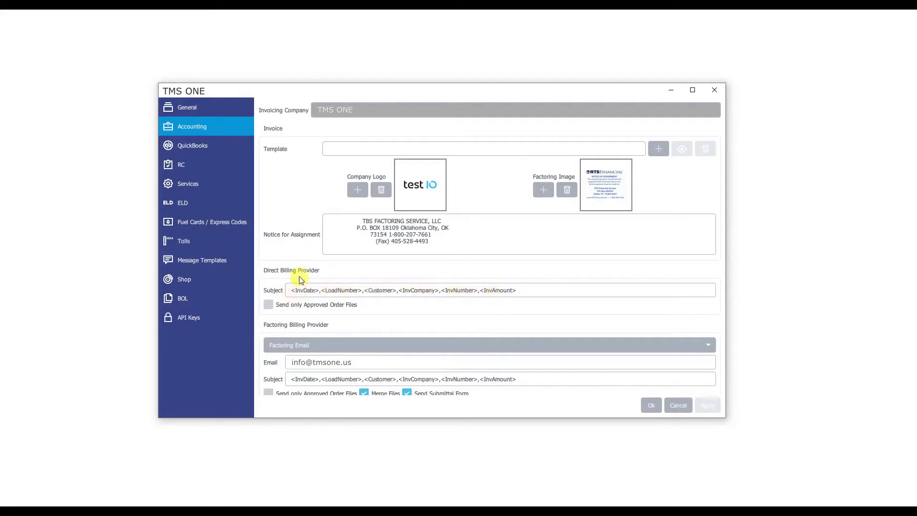
scroll(300, 273, down, 2)
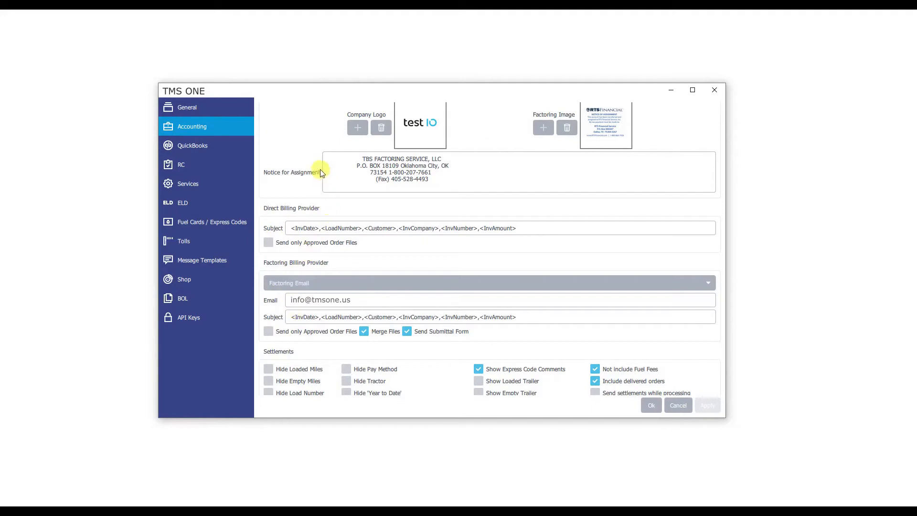
Review the QuickBooks item and expense accounts for invoicing company TRUCKING CO. and the Tolls settings, and close the preferences, discarding changes
click(222, 145)
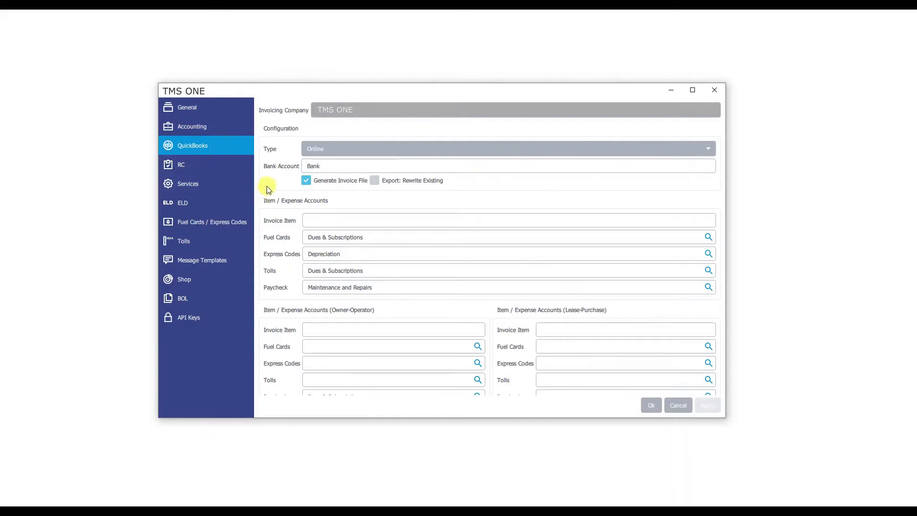
click(347, 116)
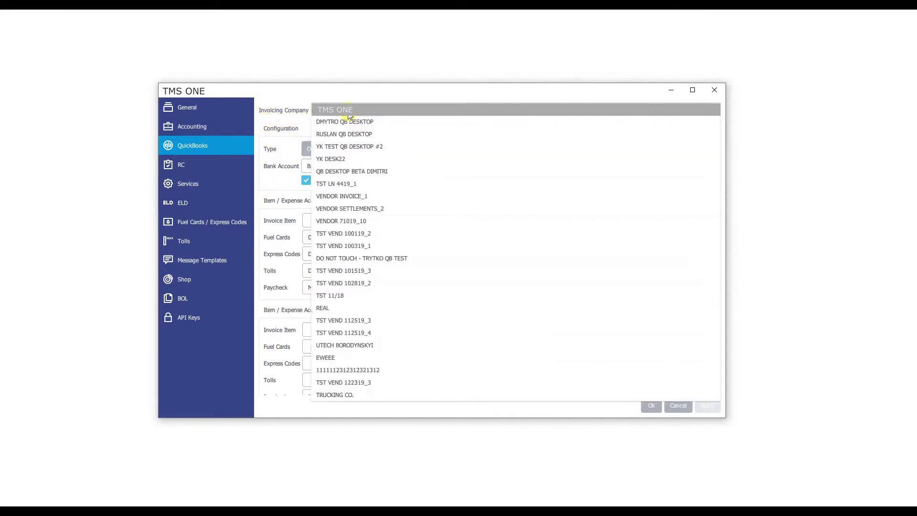
click(353, 396)
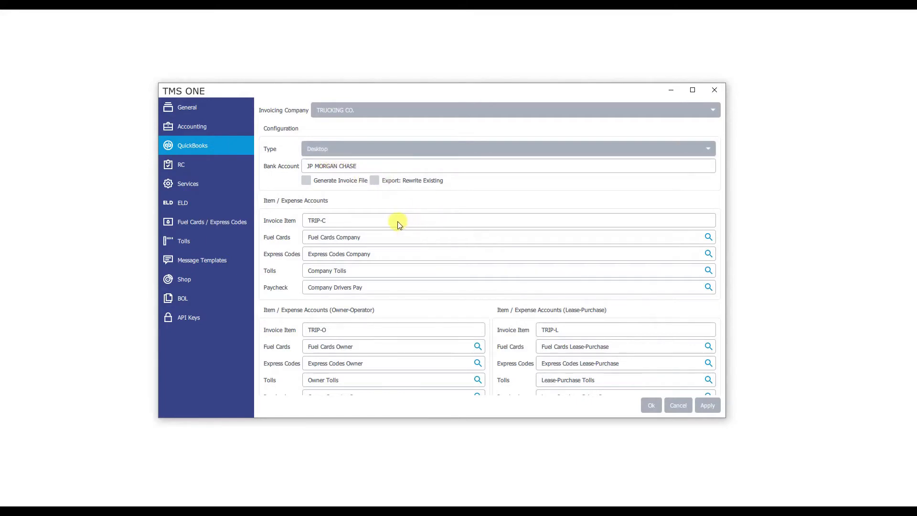
scroll(395, 221, down, 1)
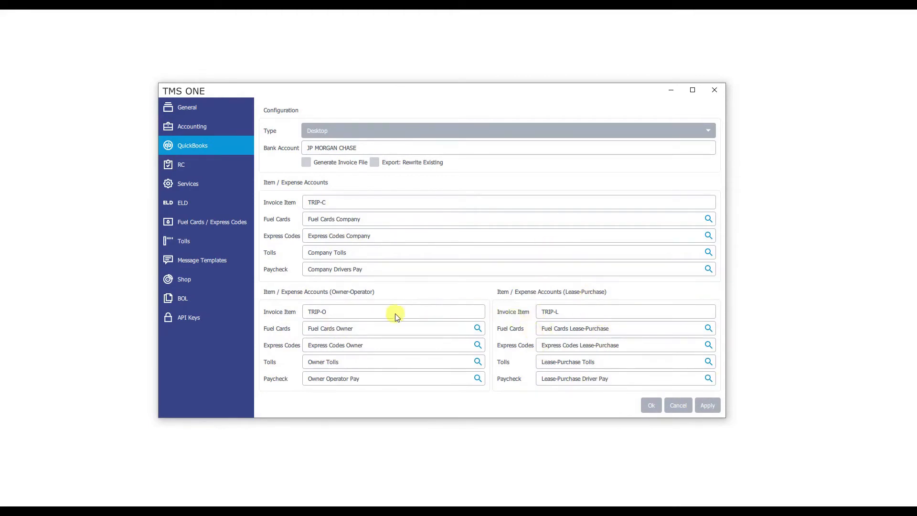
click(200, 242)
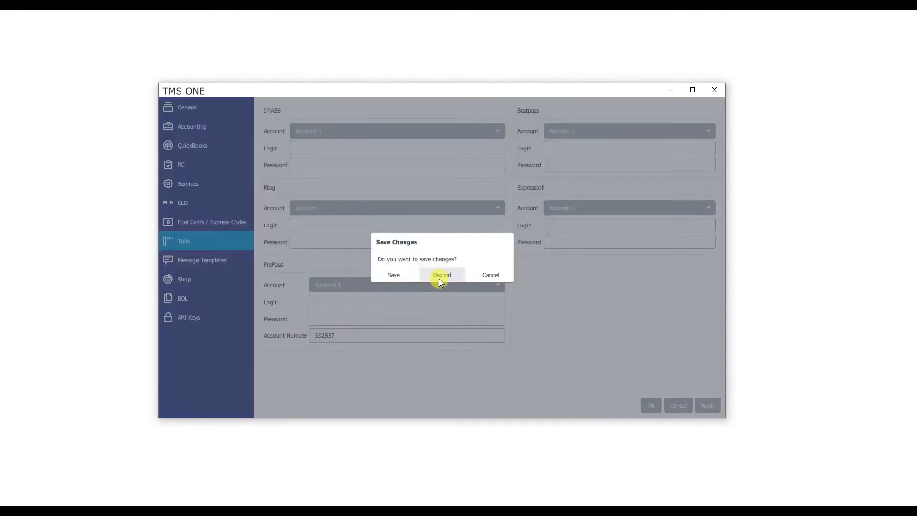
click(440, 276)
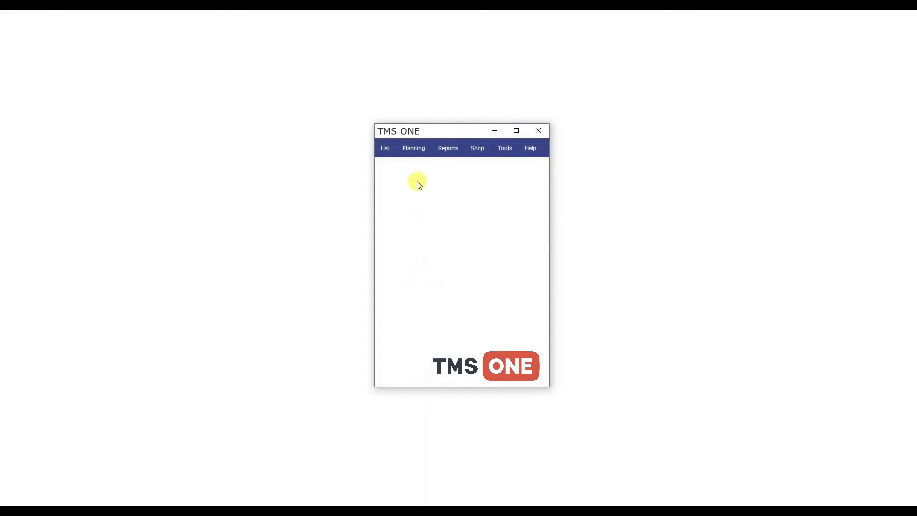
Open the planning board and add the Rate Per Loaded Mile column to the orders table
click(411, 152)
click(411, 166)
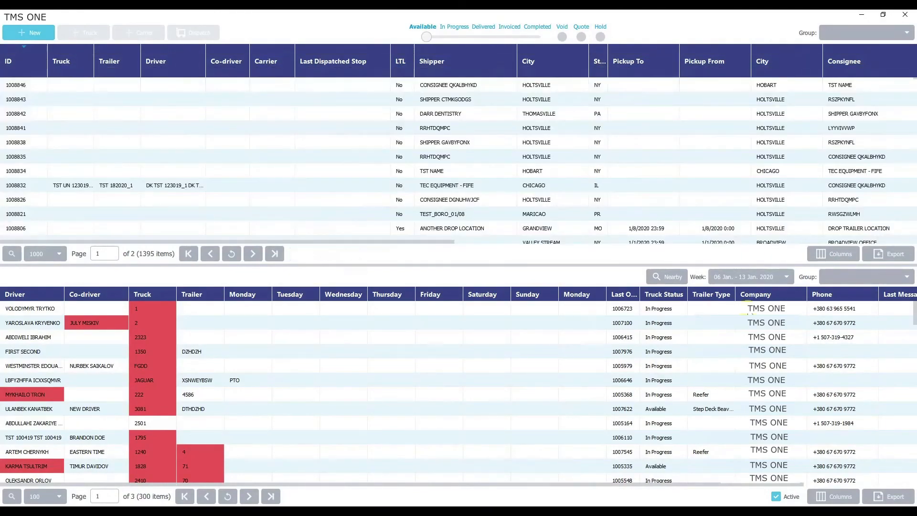
click(837, 253)
scroll(469, 296, down, 5)
scroll(569, 277, down, 15)
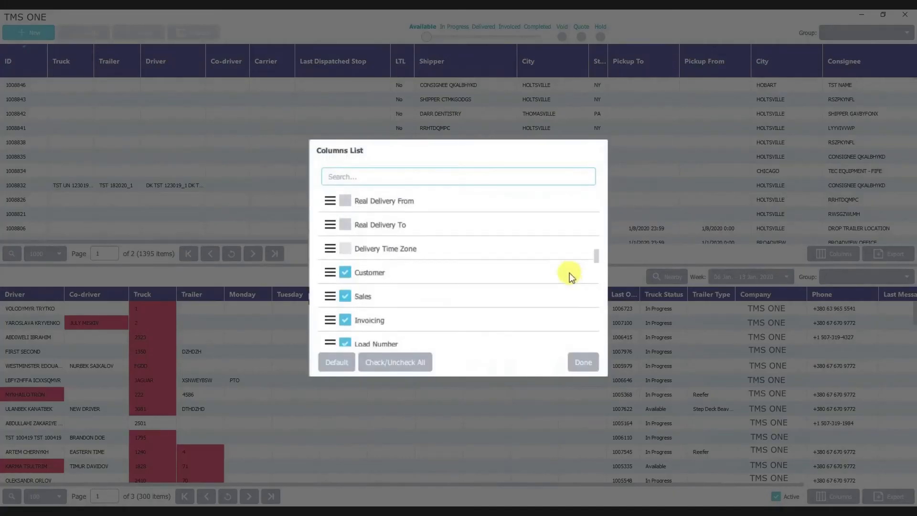
scroll(552, 309, down, 3)
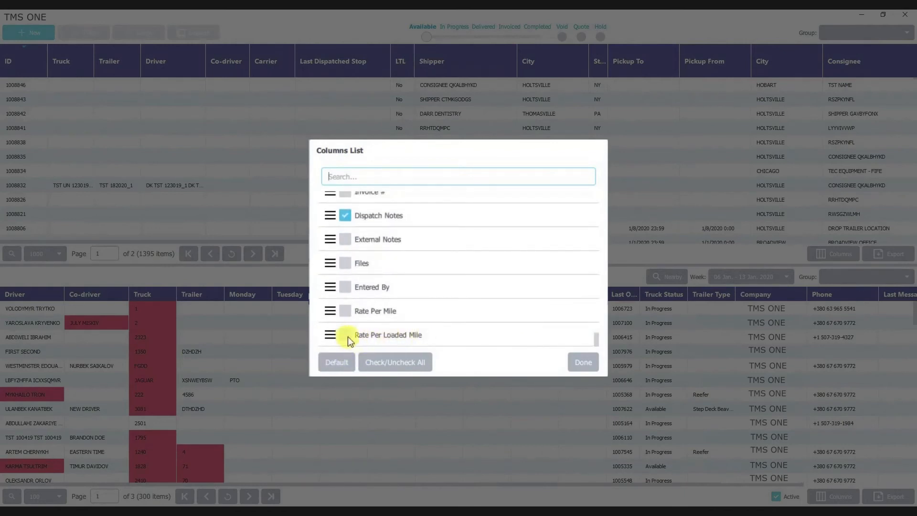
click(464, 334)
click(580, 362)
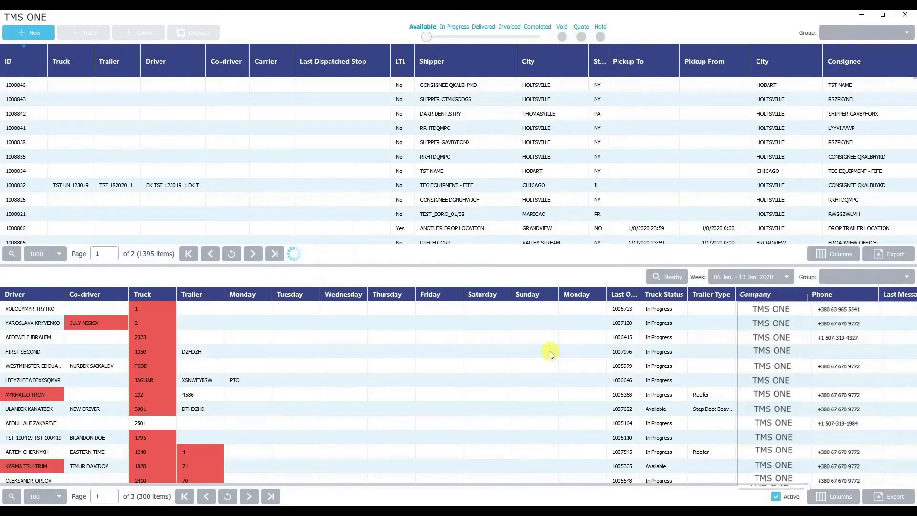
Open the first available order and look through its general details
click(65, 84)
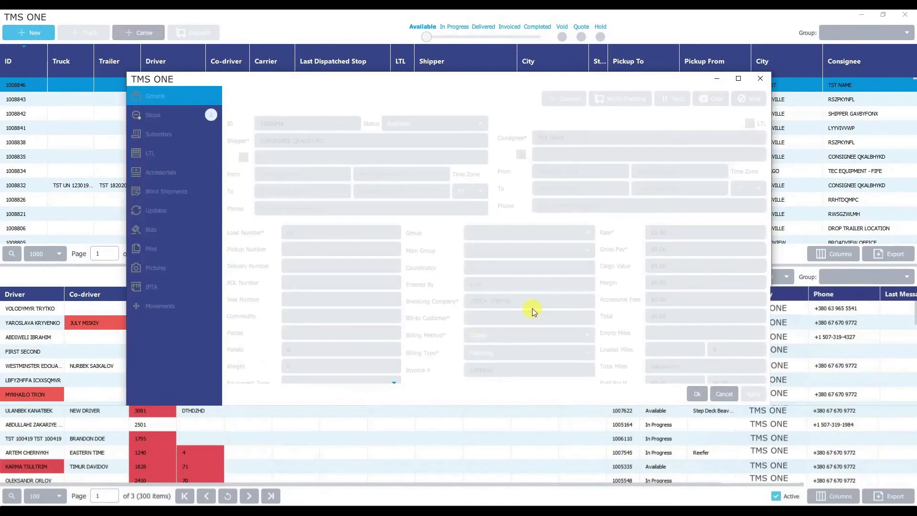
scroll(622, 287, down, 4)
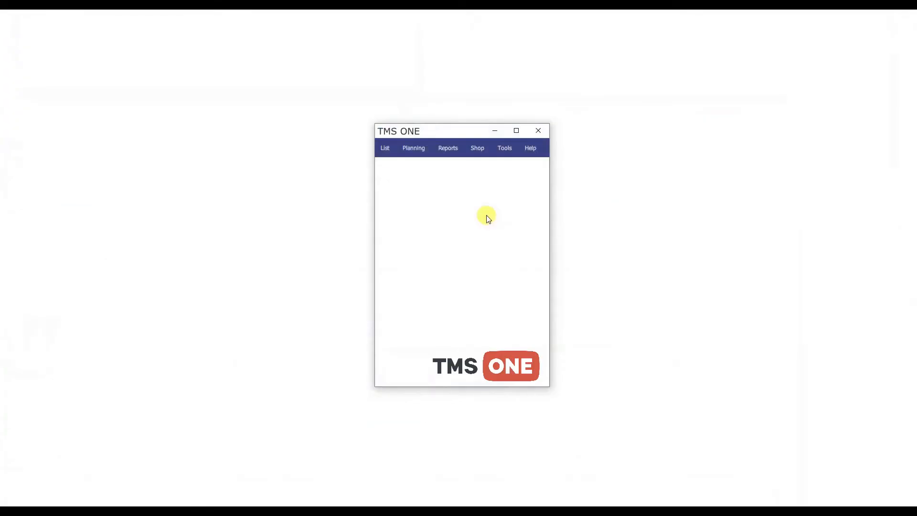
Open the users list and view the access rights of the first Manager user
click(383, 149)
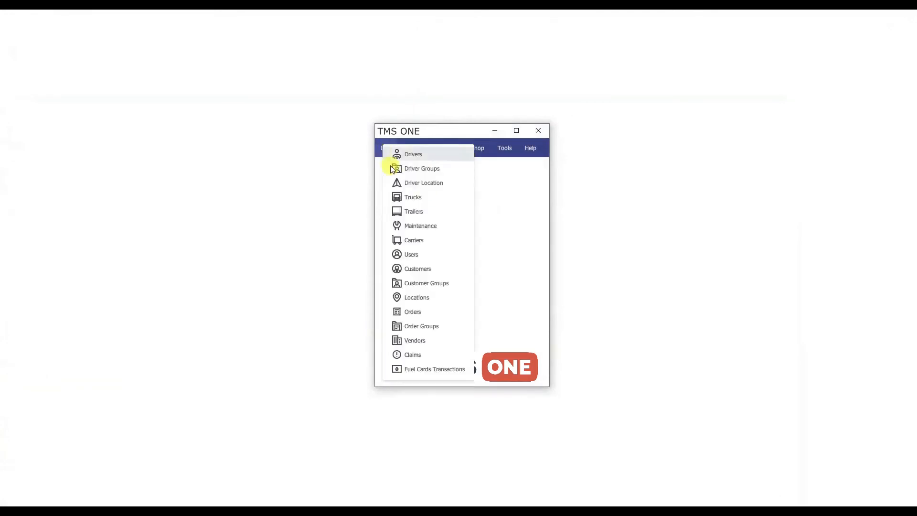
click(410, 255)
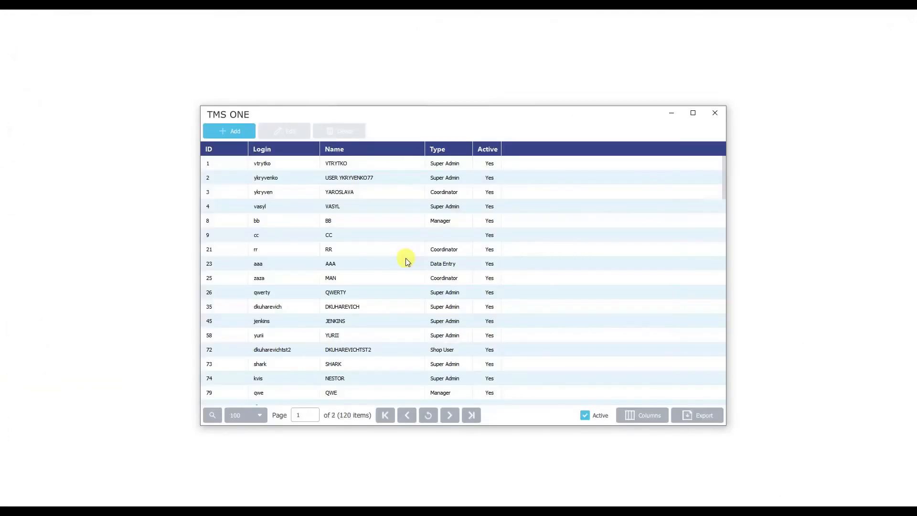
double_click(343, 220)
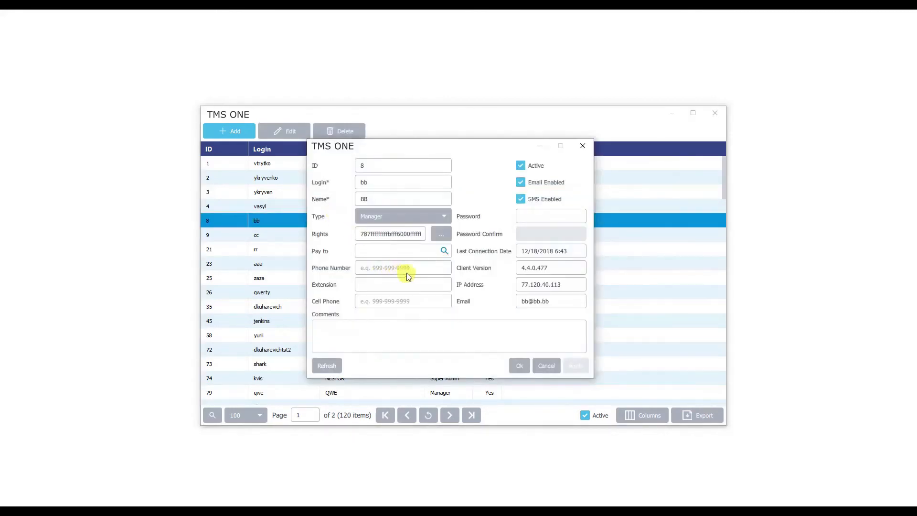
click(440, 234)
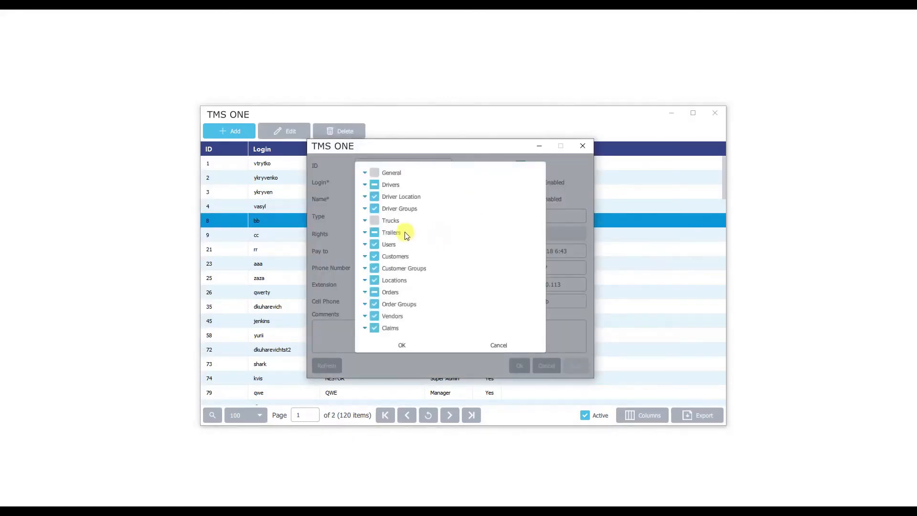
Try granting the Manager user all Trucks rights except Edit Location, and cancel the rights and close the user windows without saving
click(366, 222)
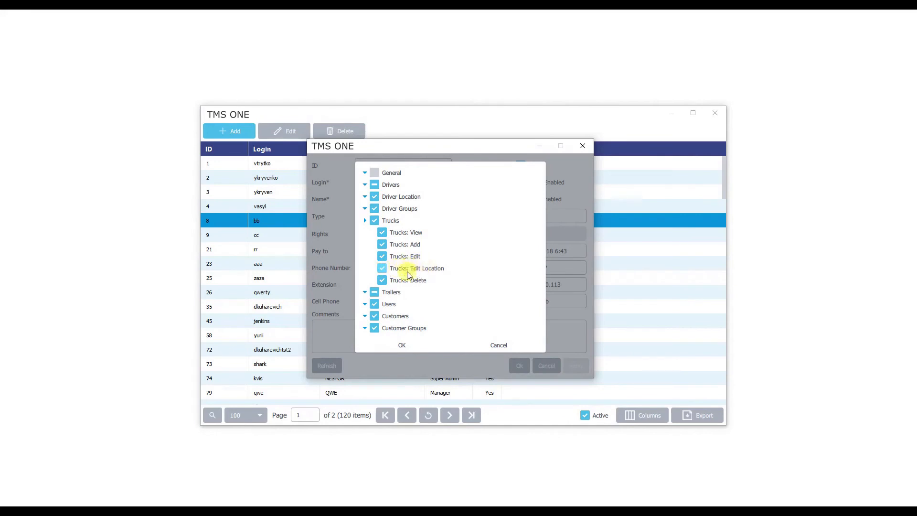
click(383, 269)
click(507, 342)
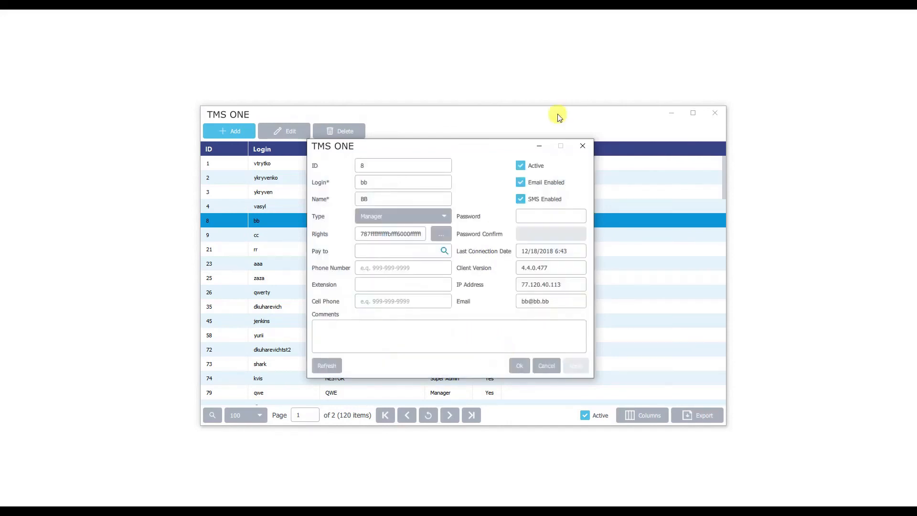
click(583, 145)
click(713, 115)
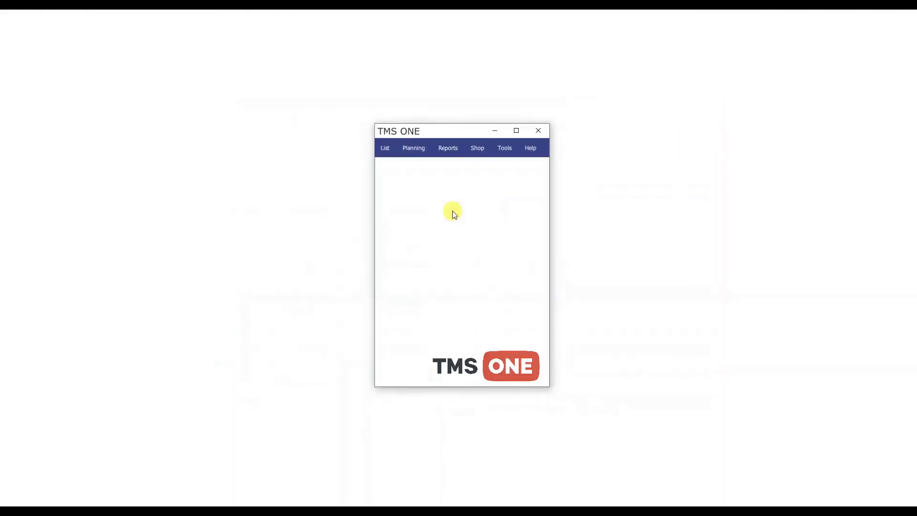